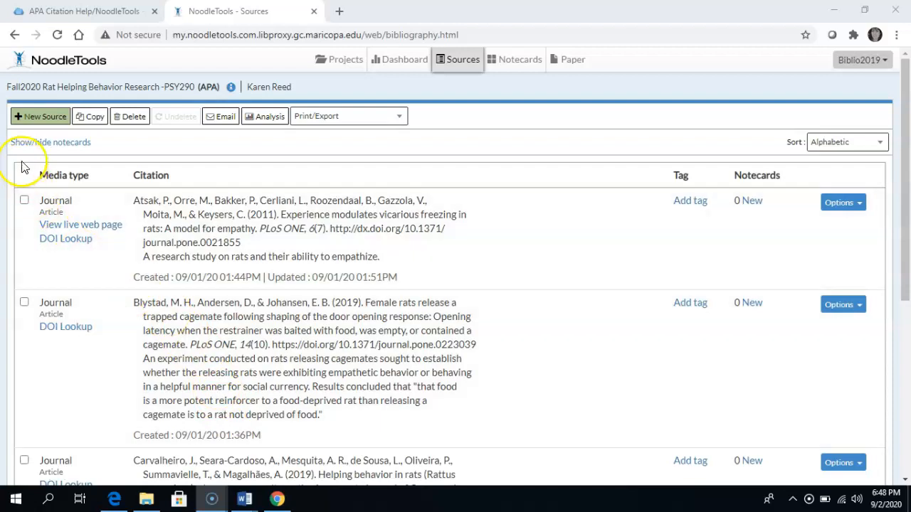
Step: Start a new source citation for a journal article found in a database
click(42, 118)
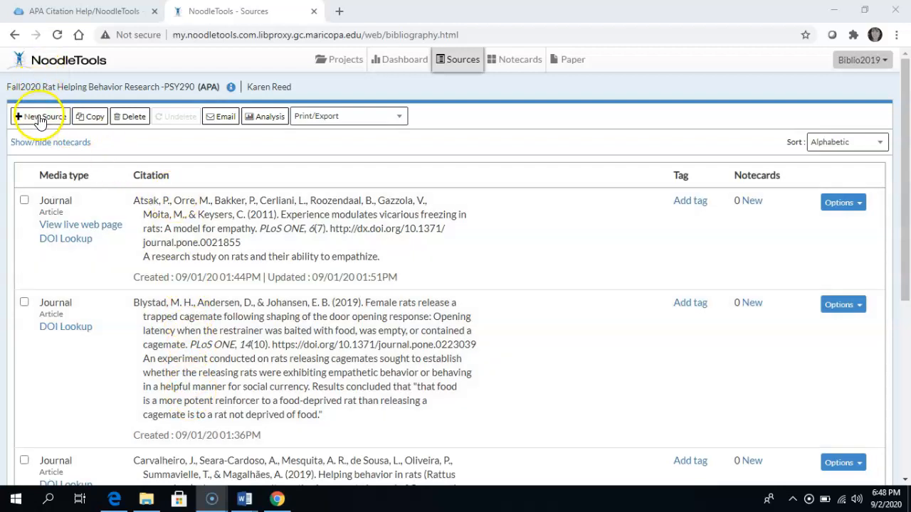
click(40, 118)
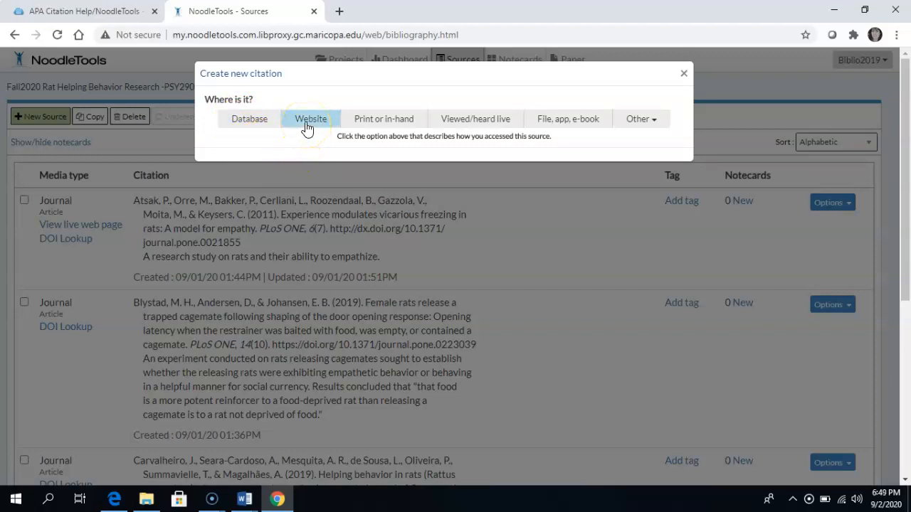
click(242, 127)
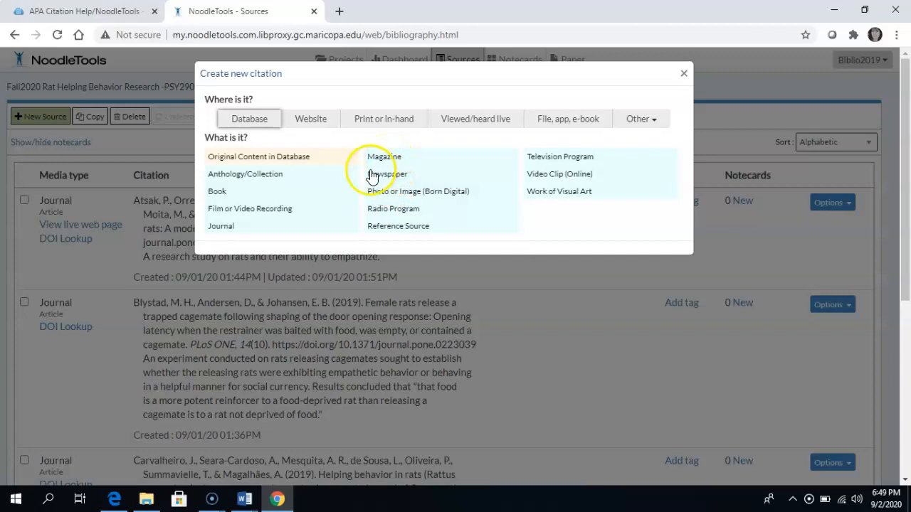
click(220, 226)
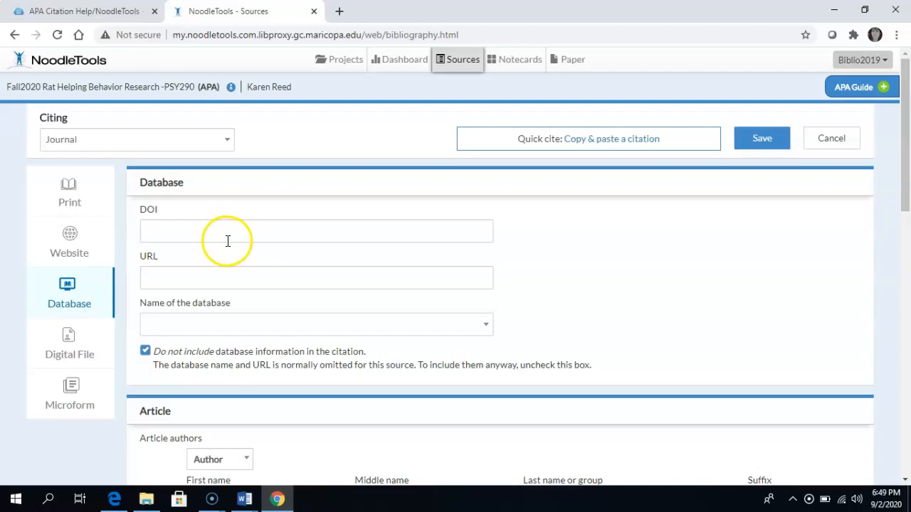
Step: Read the APA help notes for the DOI and URL fields of the database citation form
click(202, 233)
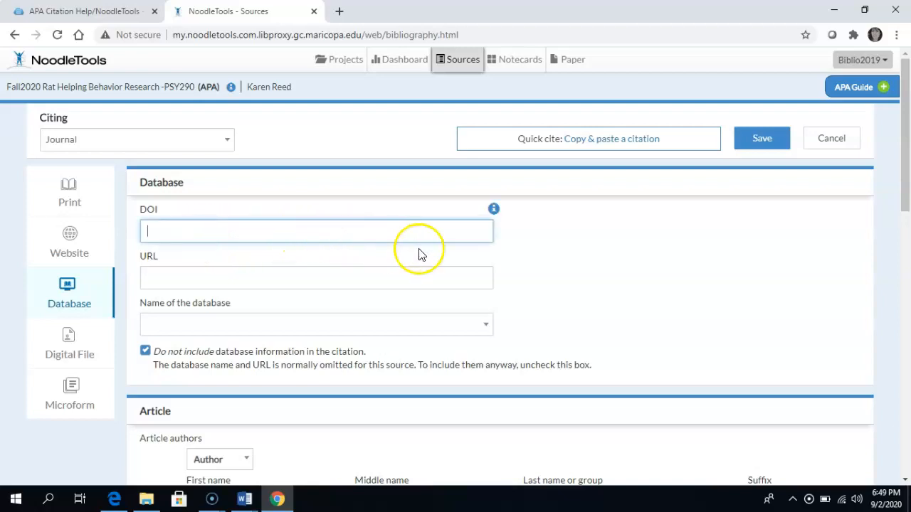
click(494, 212)
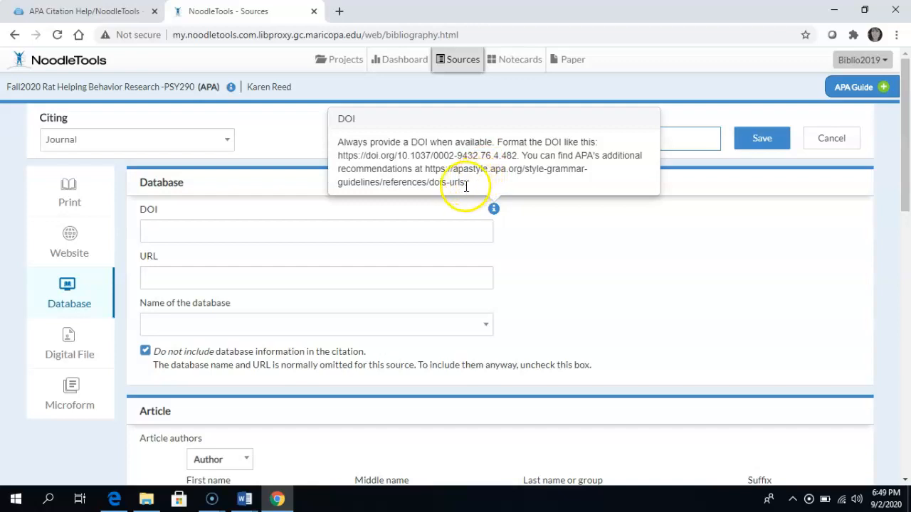
click(244, 235)
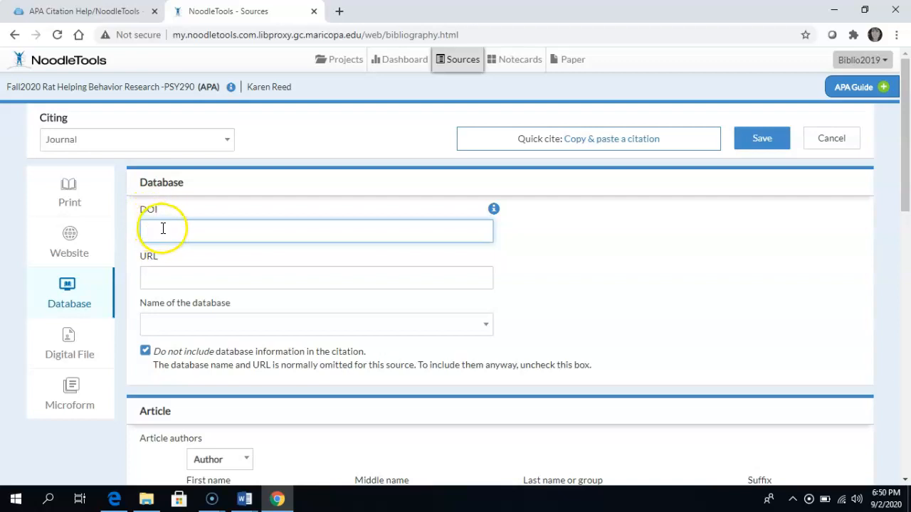
click(169, 276)
click(493, 257)
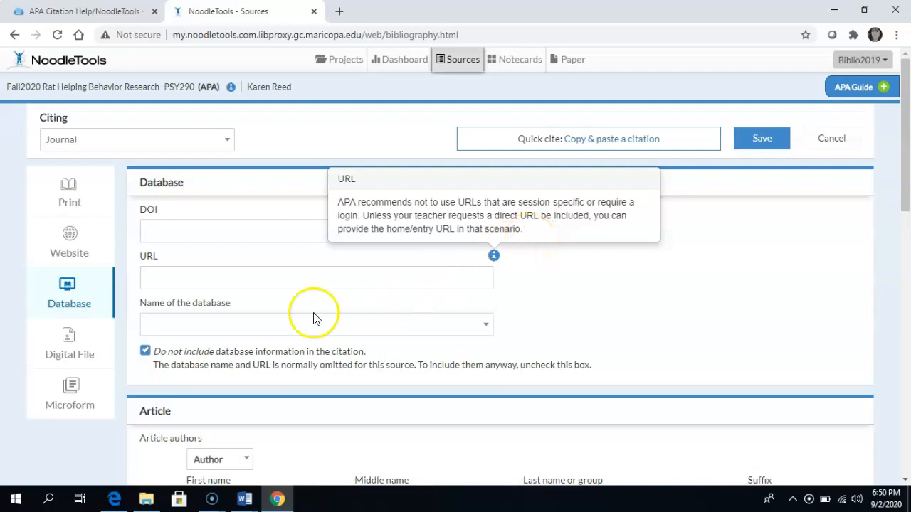
Step: Examine the available database names and the contributor role options for the article authors
click(272, 323)
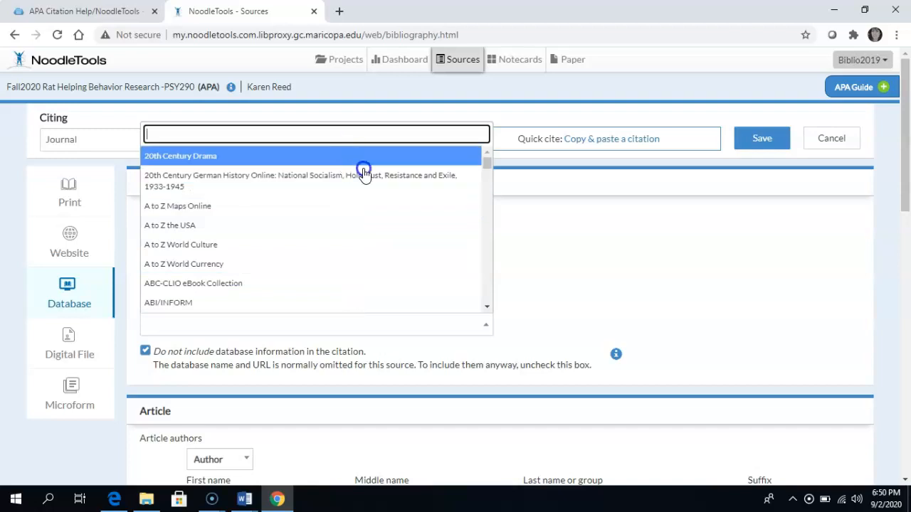
click(577, 260)
scroll(535, 278, down, 2)
scroll(535, 278, down, 1)
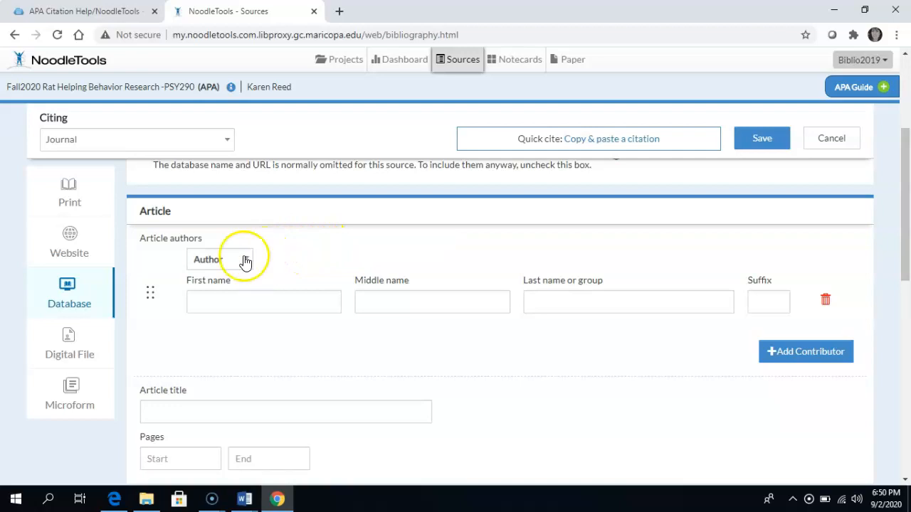
click(244, 260)
click(260, 252)
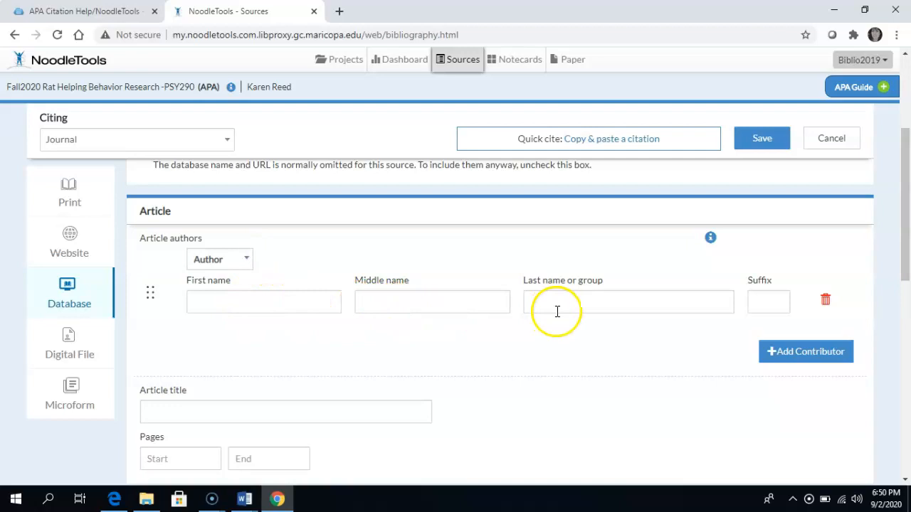
Step: Add two more contributor entries to the article authors
scroll(557, 311, down, 1)
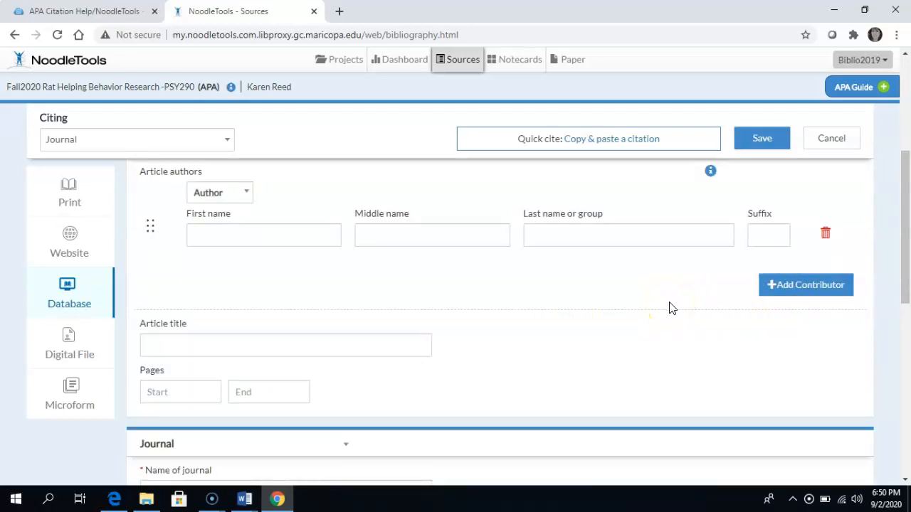
click(788, 292)
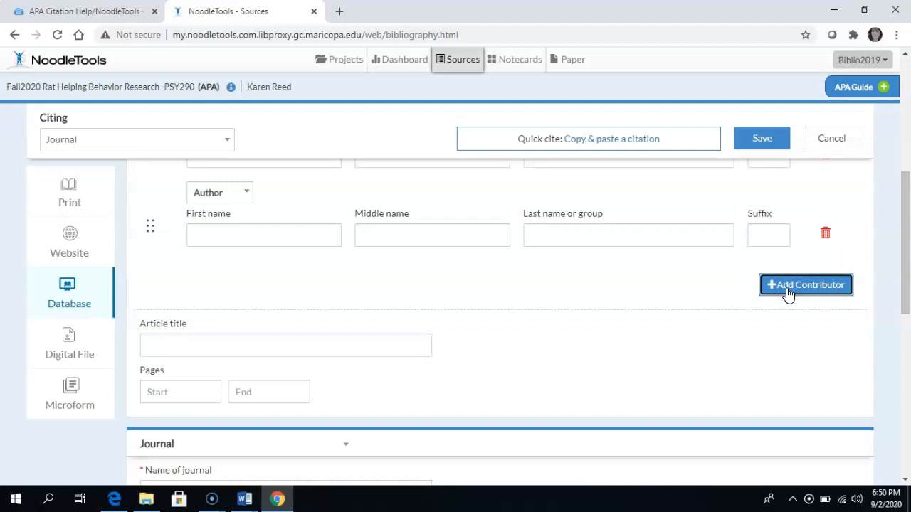
scroll(597, 295, up, 2)
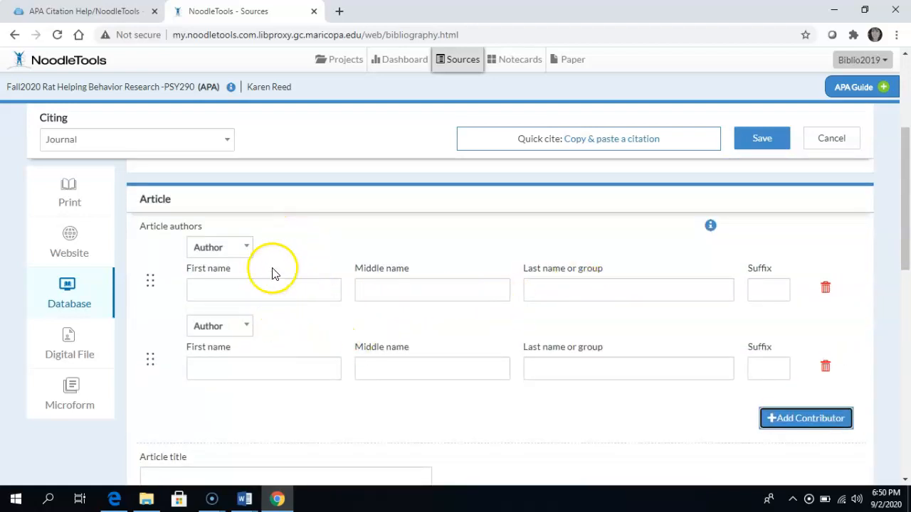
click(824, 419)
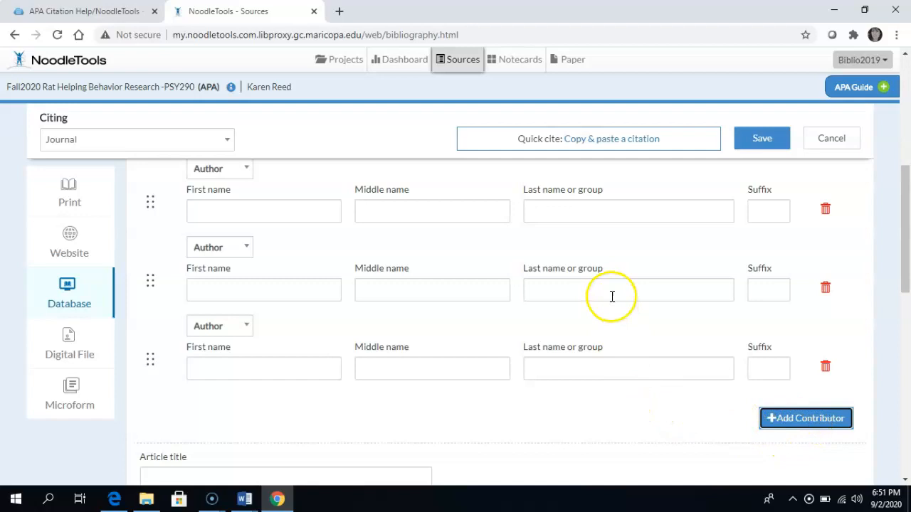
Step: Enter "Experiment in a journal" as the article title, with "journal" in lowercase
scroll(479, 302, down, 3)
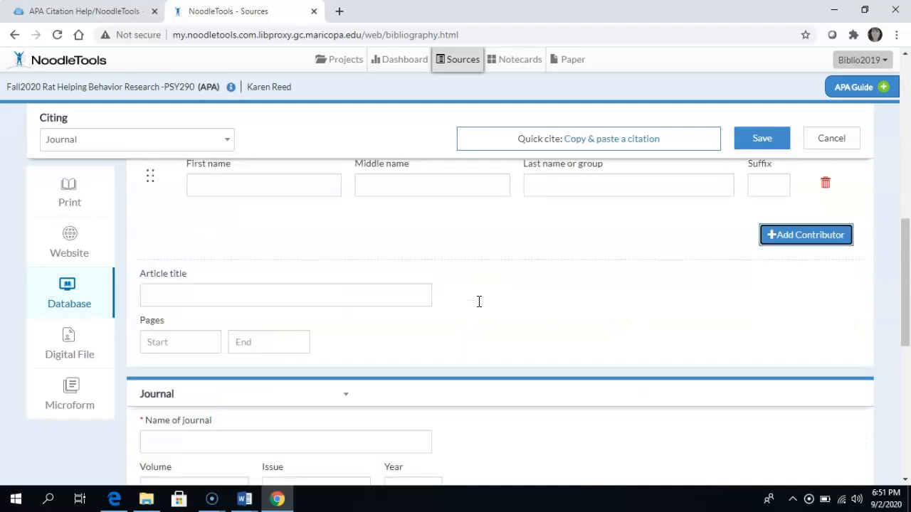
click(323, 284)
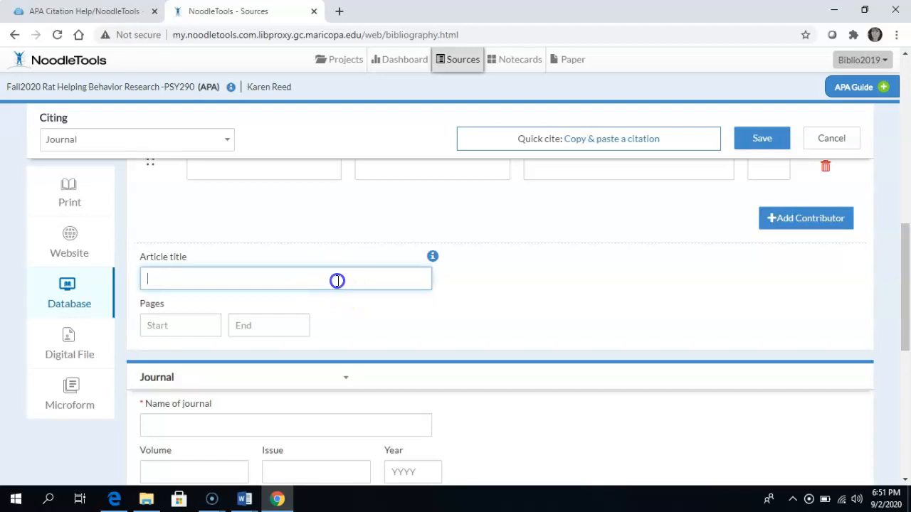
text(Experiment in a Journ)
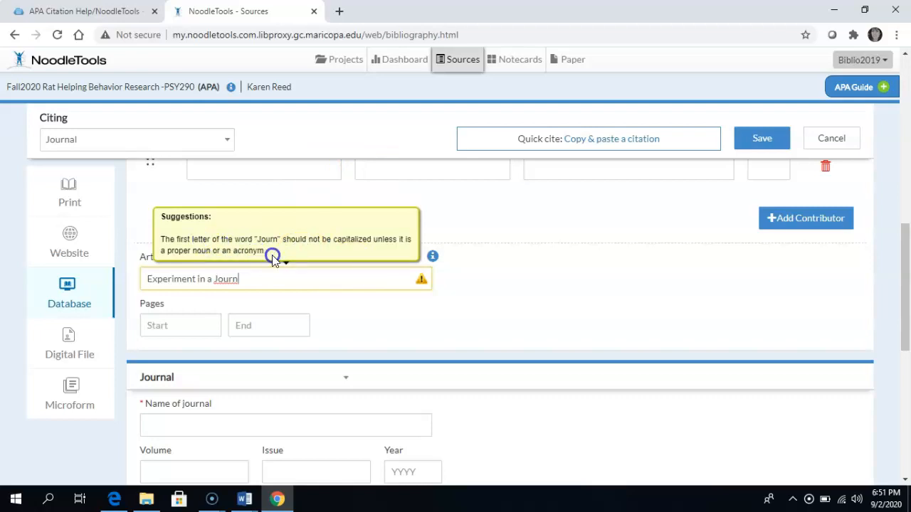
text(al)
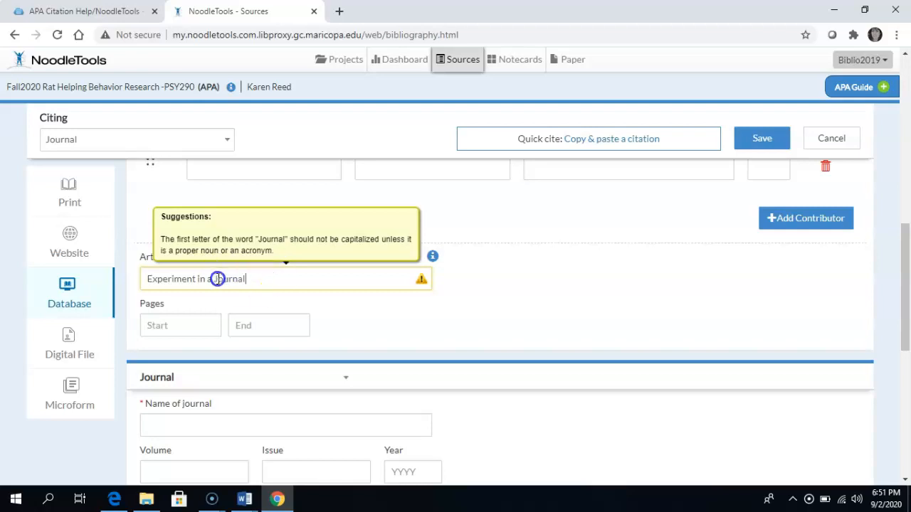
drag(217, 280, 213, 278)
key(BackSpace)
text(j)
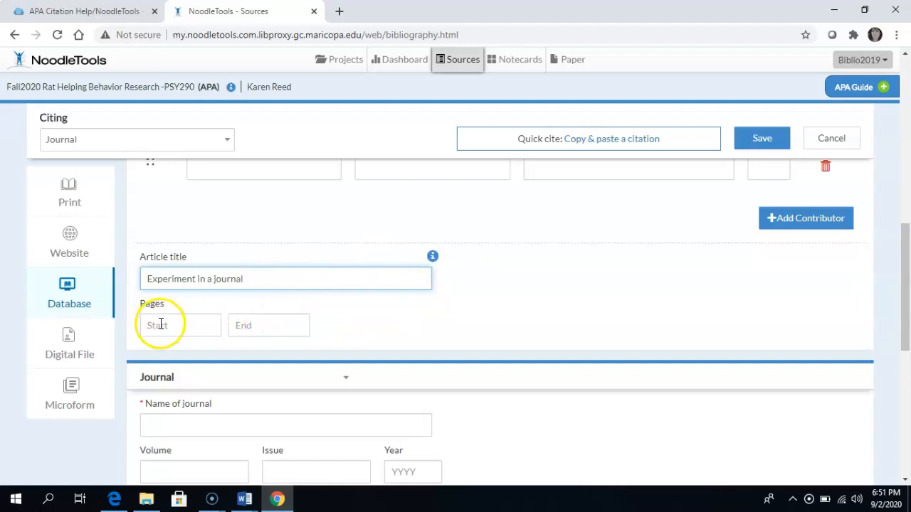
Step: Enter "Journal of Psychology" as the name of the journal, capitalizing "Psychology"
scroll(304, 330, down, 2)
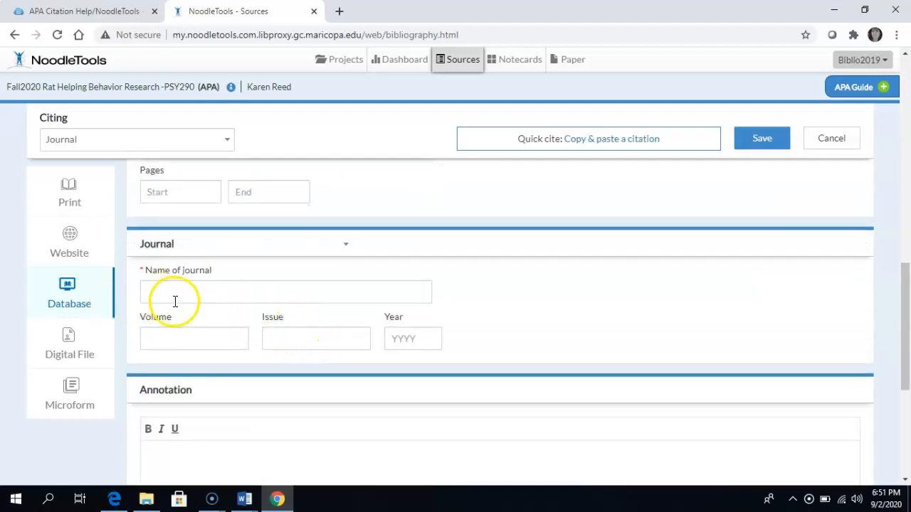
click(187, 294)
text(c)
key(BackSpace)
text(Journak)
key(BackSpace)
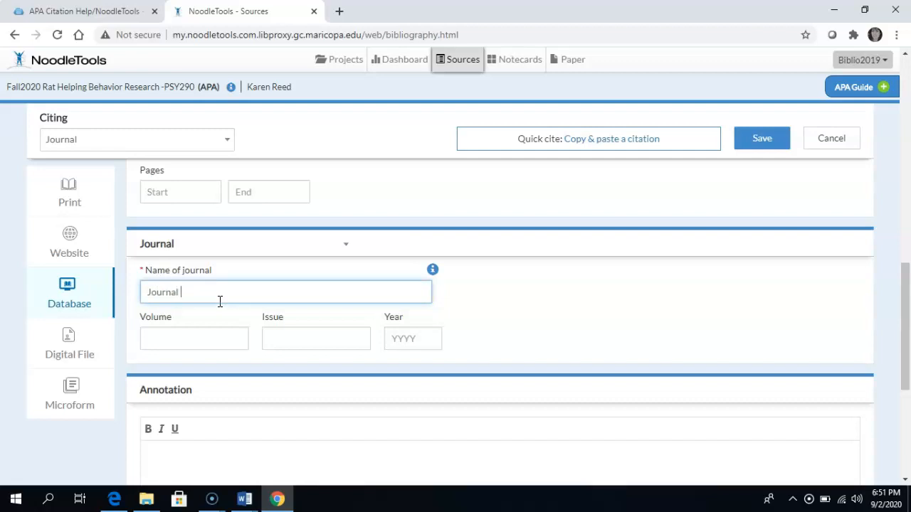
text(of psycho)
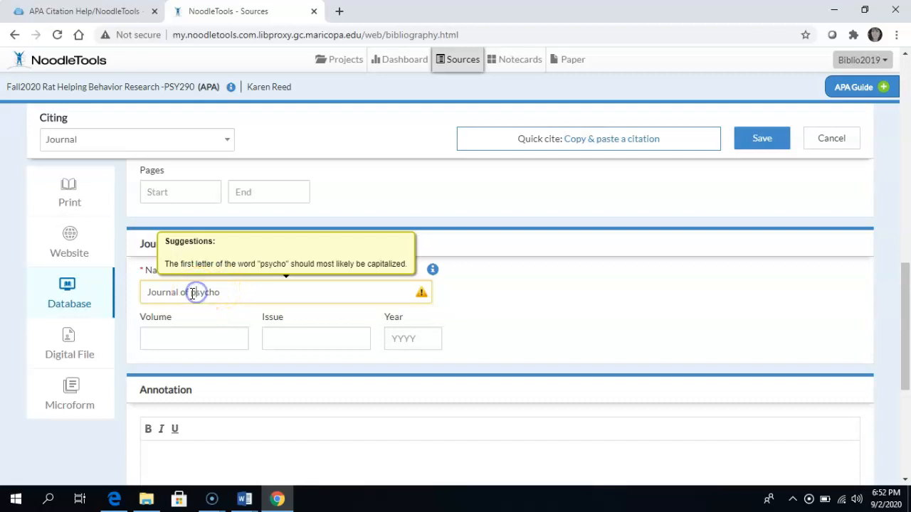
text(P)
click(272, 292)
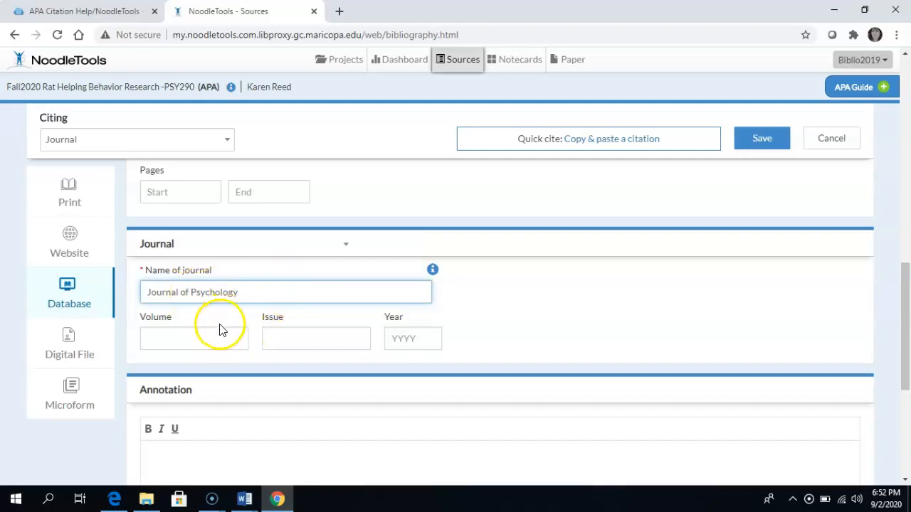
Step: Check the citation form's annotation area and cancel the new citation without saving it
scroll(220, 329, down, 3)
click(252, 287)
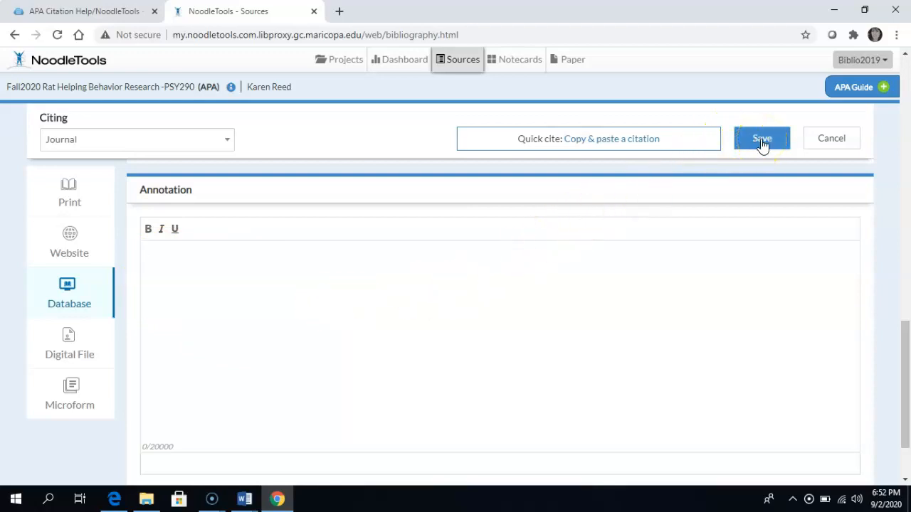
click(834, 142)
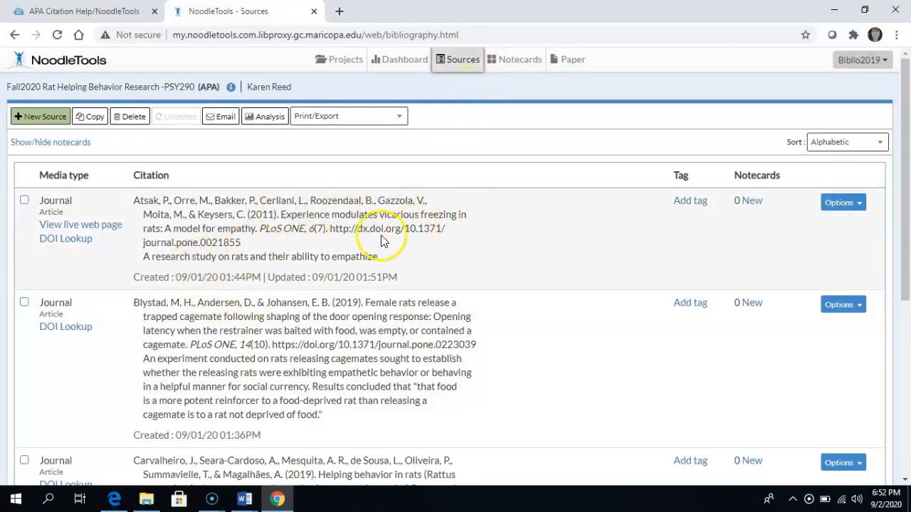
Step: Review the project's saved sources and export the reference list as a Word document
scroll(382, 237, down, 1)
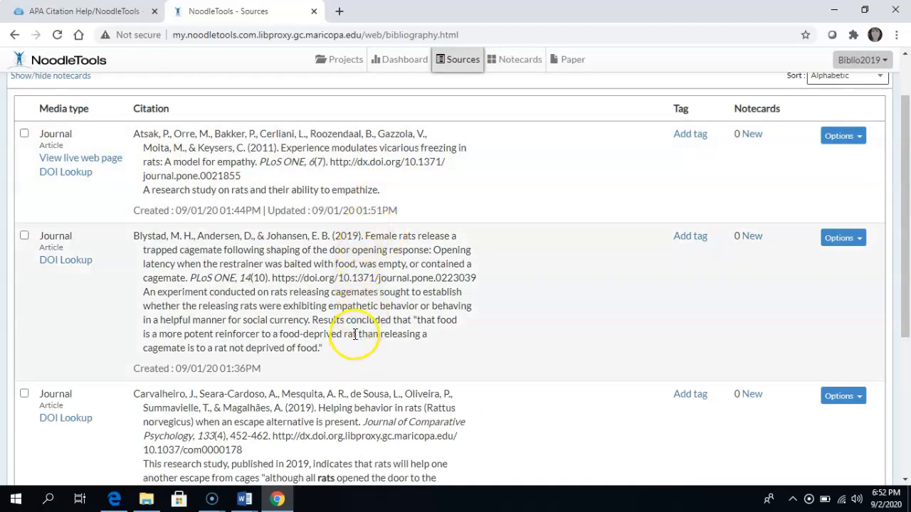
scroll(356, 340, down, 4)
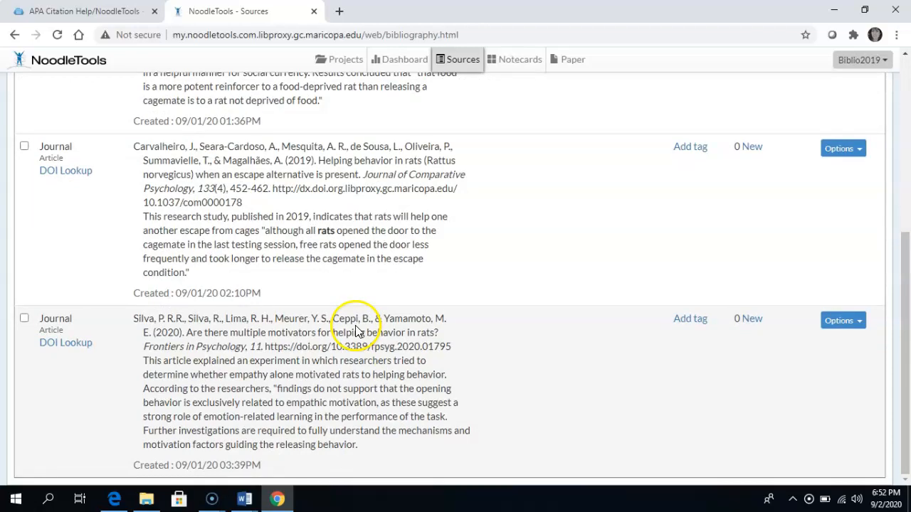
scroll(360, 346, up, 5)
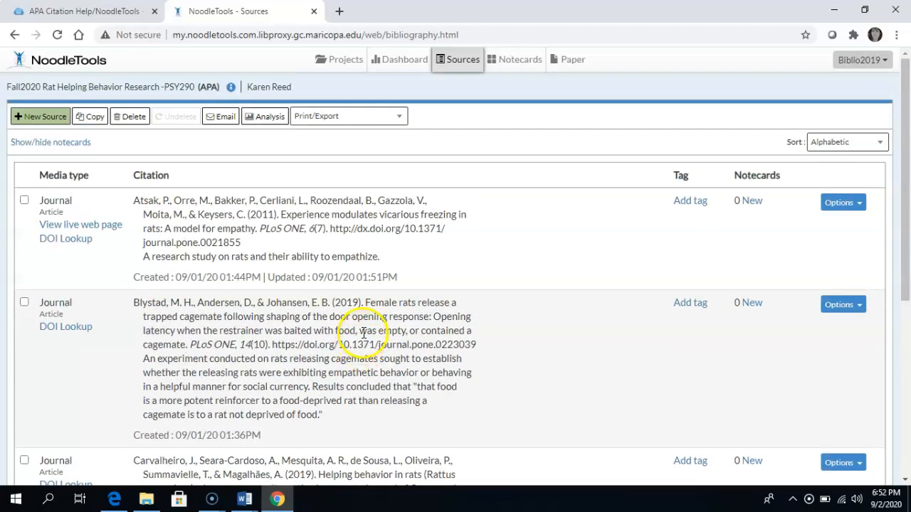
scroll(358, 327, down, 2)
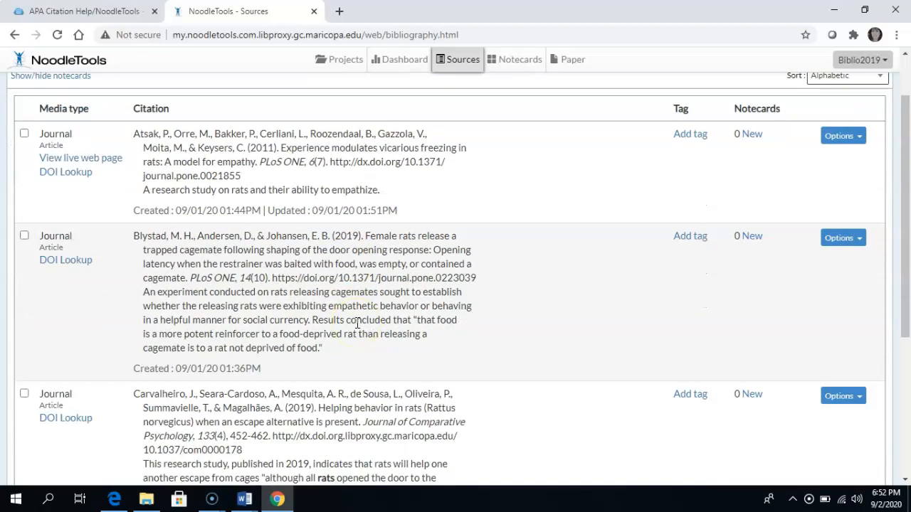
scroll(357, 321, up, 2)
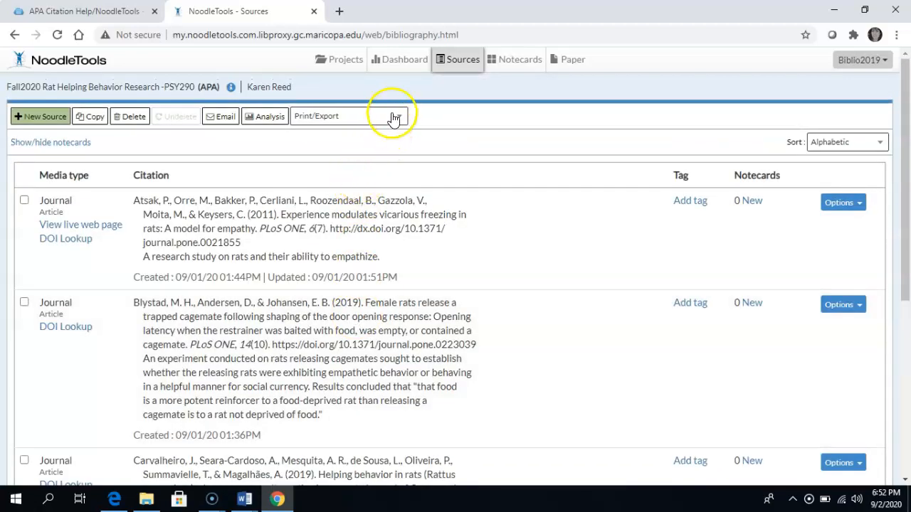
click(390, 117)
click(373, 142)
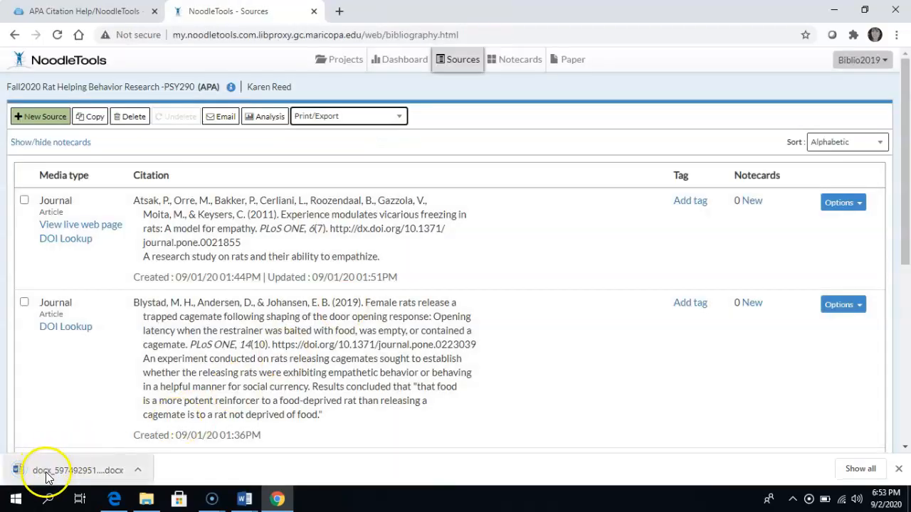
Step: Open the downloaded reference list in Word, enable editing and look over the formatted references
click(45, 474)
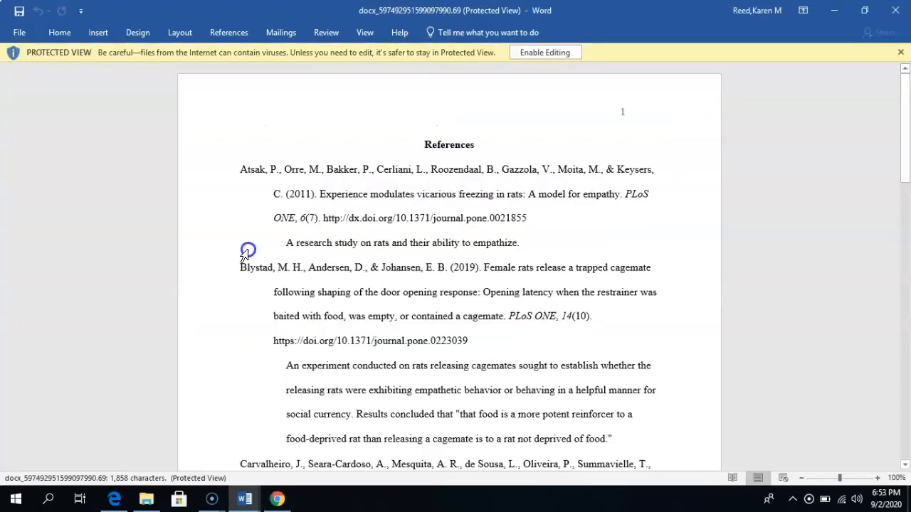
click(546, 52)
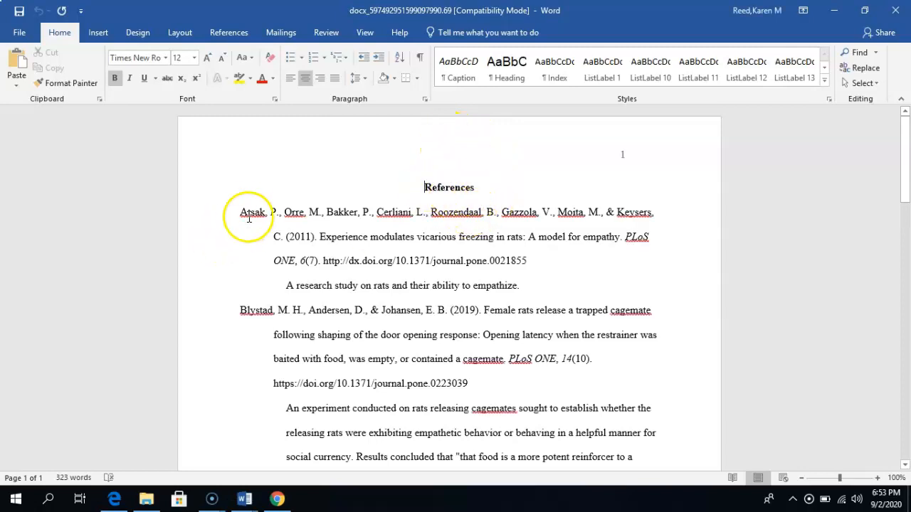
scroll(260, 238, down, 4)
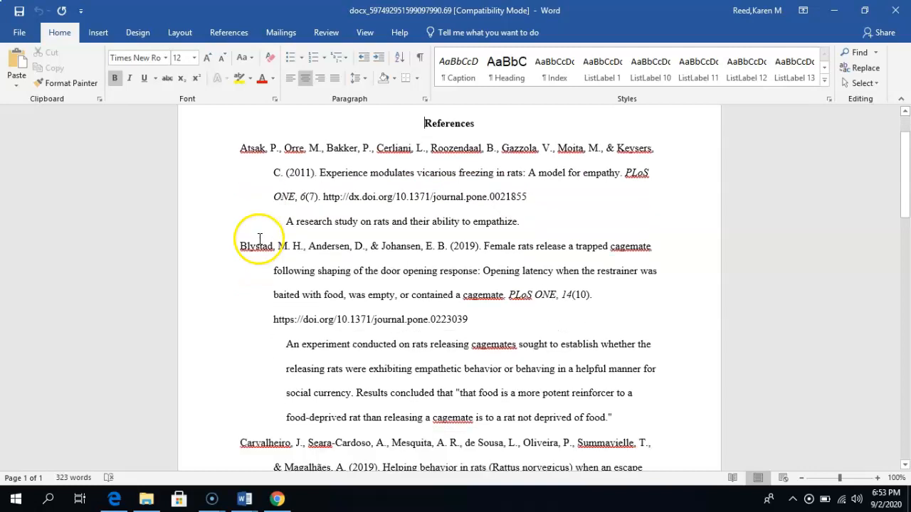
Step: Read through the remaining references and their annotations to the end of the exported Word document
scroll(259, 238, down, 2)
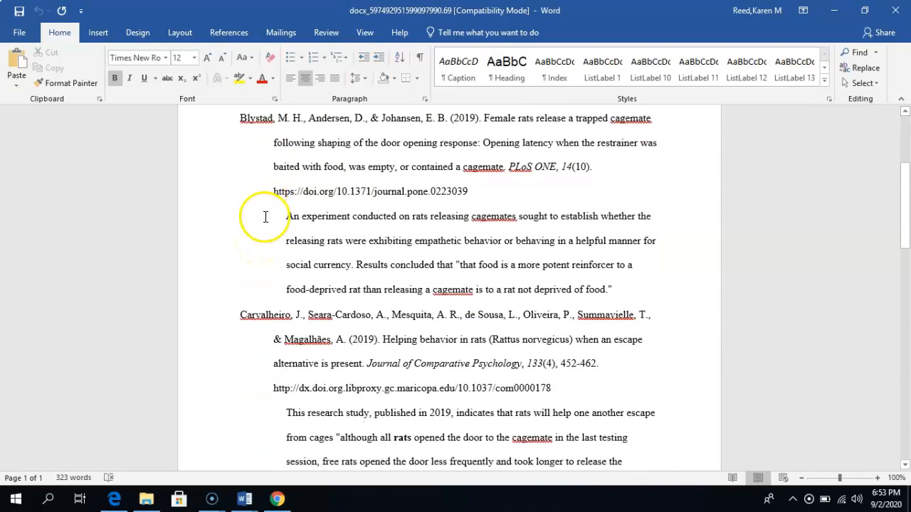
scroll(280, 240, down, 4)
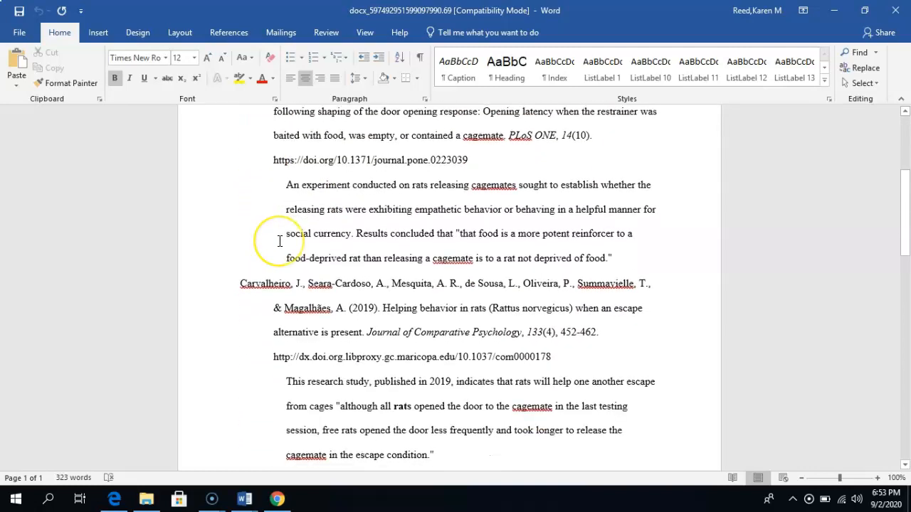
scroll(279, 242, down, 2)
scroll(280, 242, up, 3)
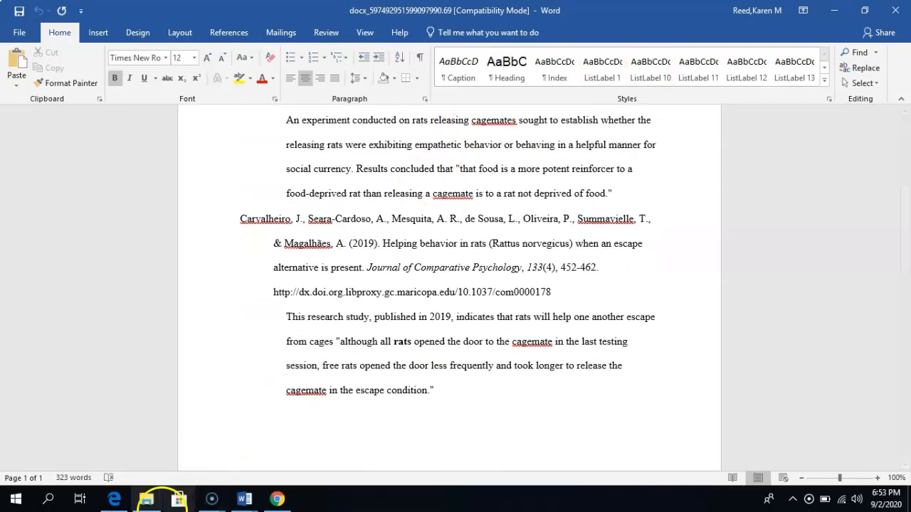
Step: Switch to NoodleTools in Chrome, review the 2011 vicarious freezing article's citation fields in edit mode and cancel without saving
click(277, 499)
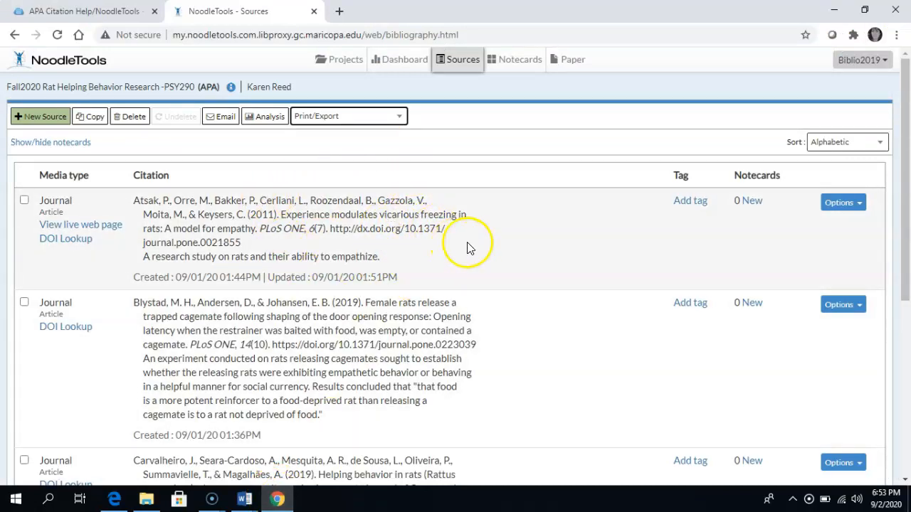
click(840, 207)
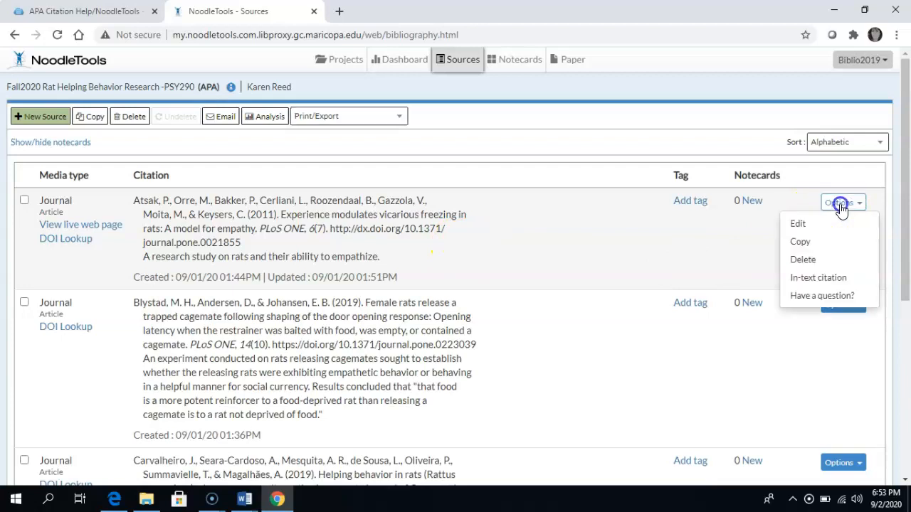
click(799, 225)
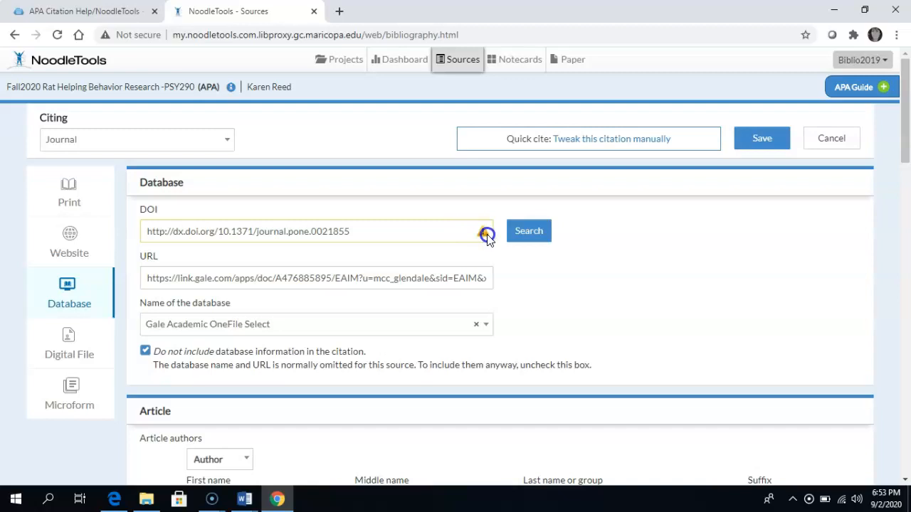
scroll(490, 246, down, 4)
scroll(490, 249, down, 2)
scroll(417, 201, up, 1)
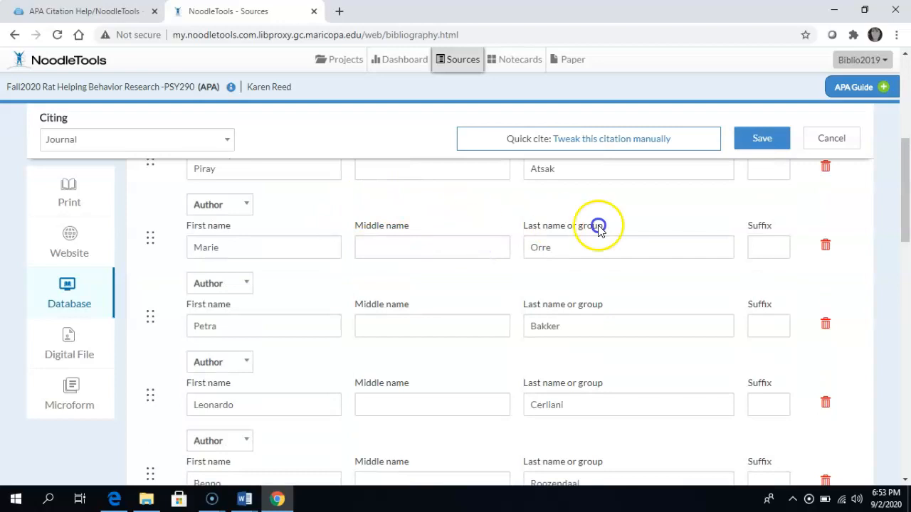
scroll(505, 268, down, 5)
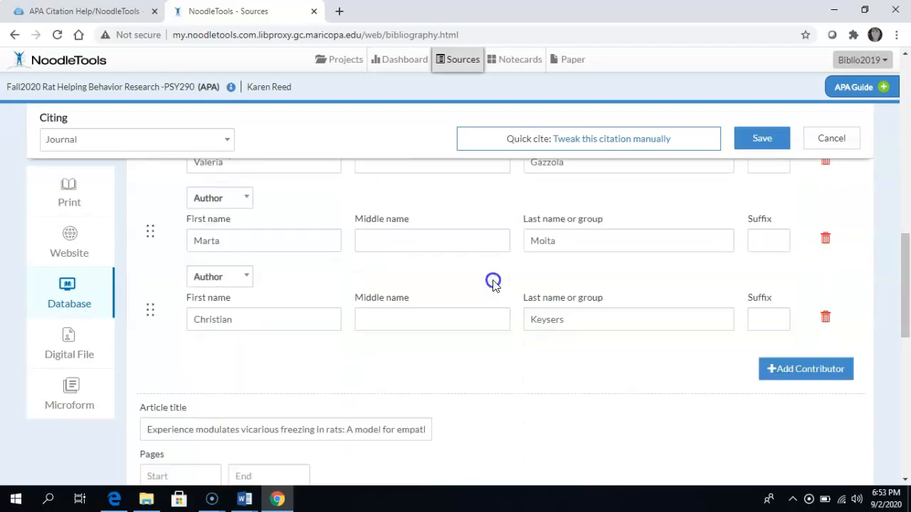
scroll(493, 283, down, 3)
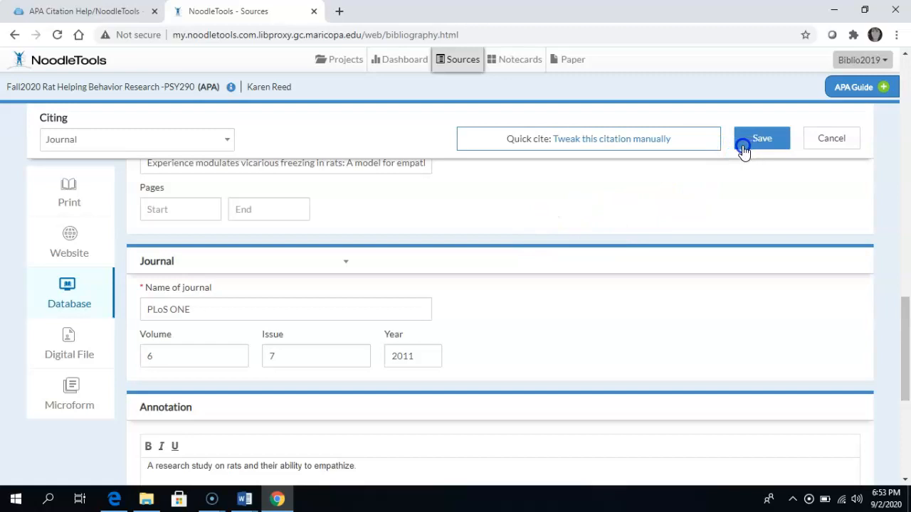
click(820, 142)
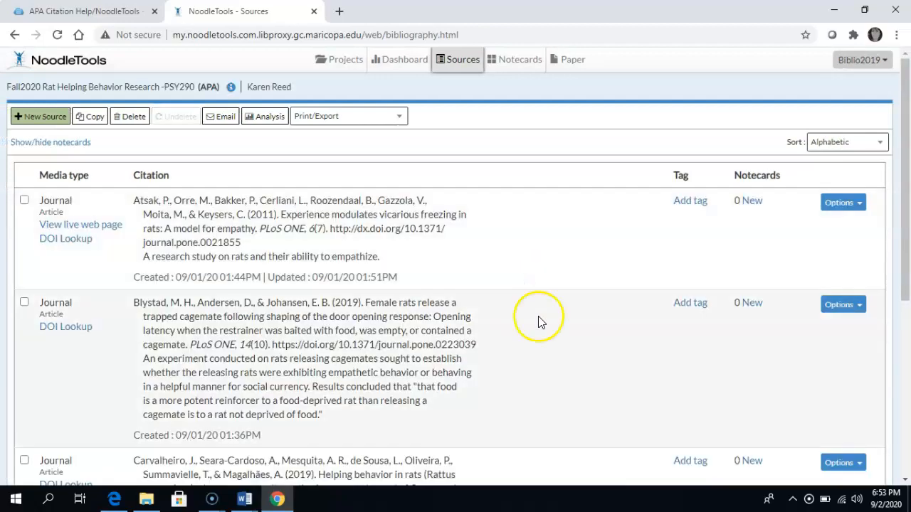
Step: Open the APA in-text citation example and guidance for the 2011 vicarious freezing article
click(838, 207)
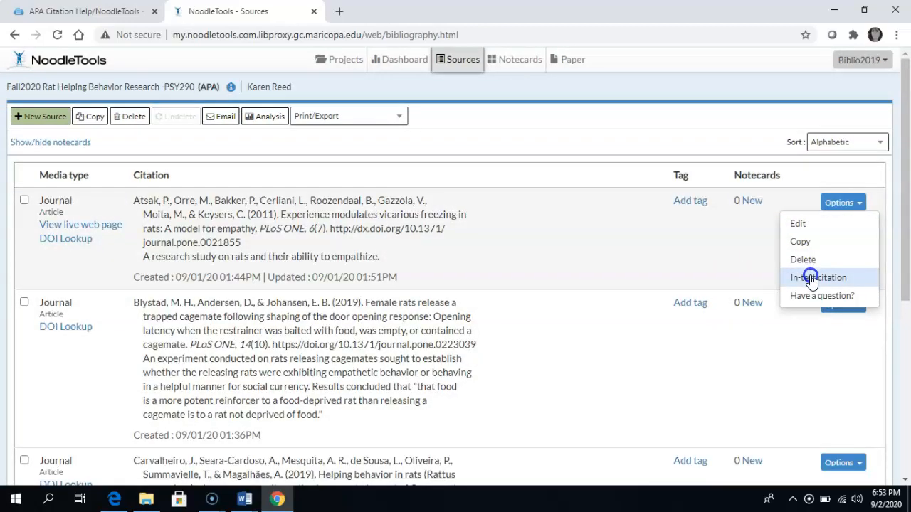
click(811, 278)
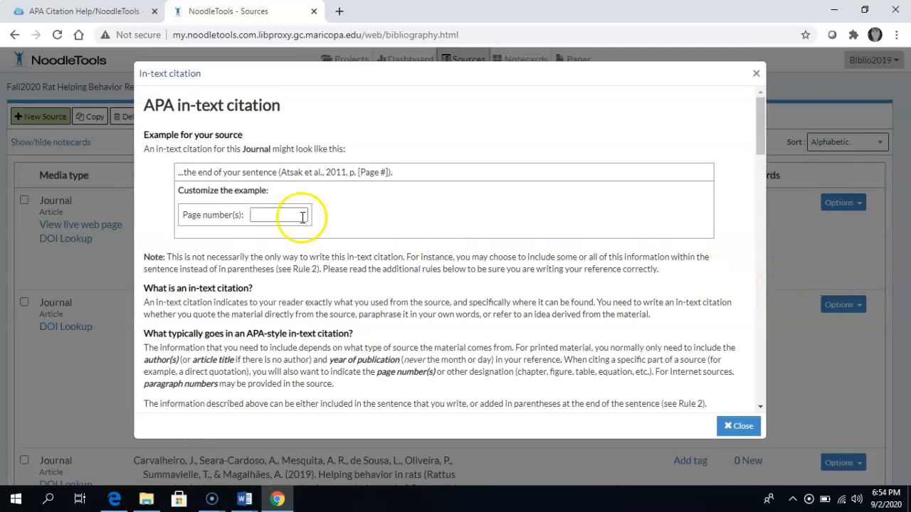